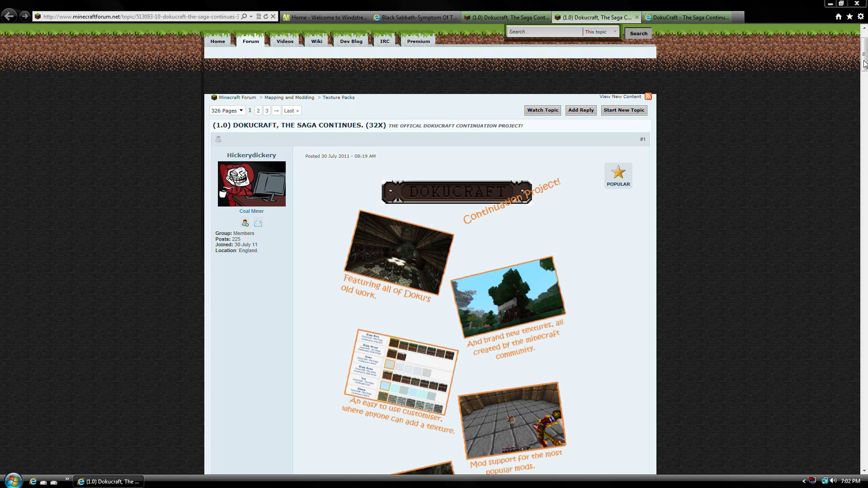
left_click_drag(864, 55, 864, 121)
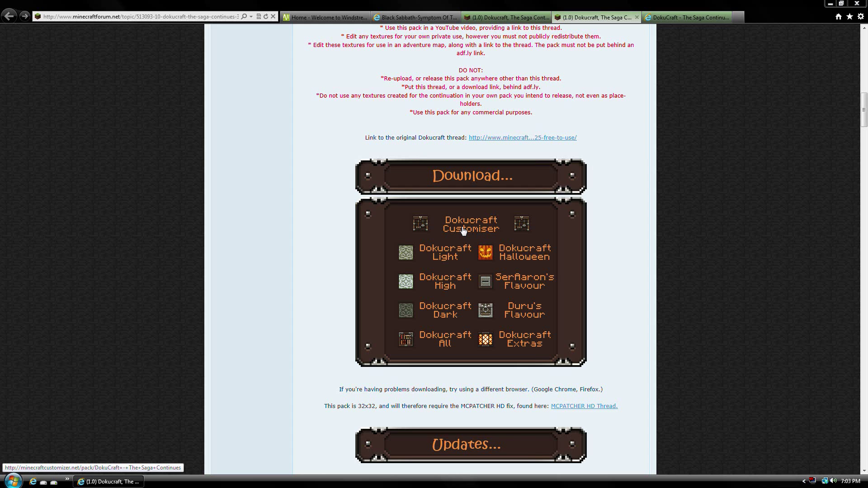
Switch to the DokuCraft customizer page and scroll down to the pack download section.
left_click(675, 18)
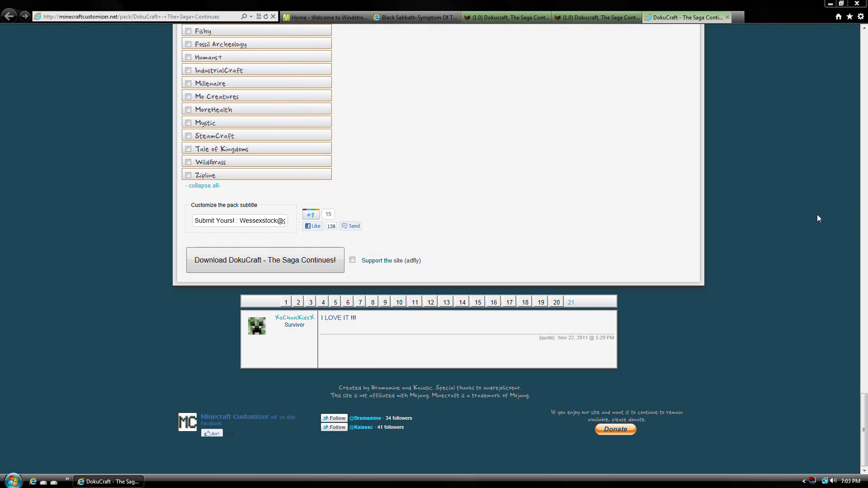
scroll(817, 214, "up", 4)
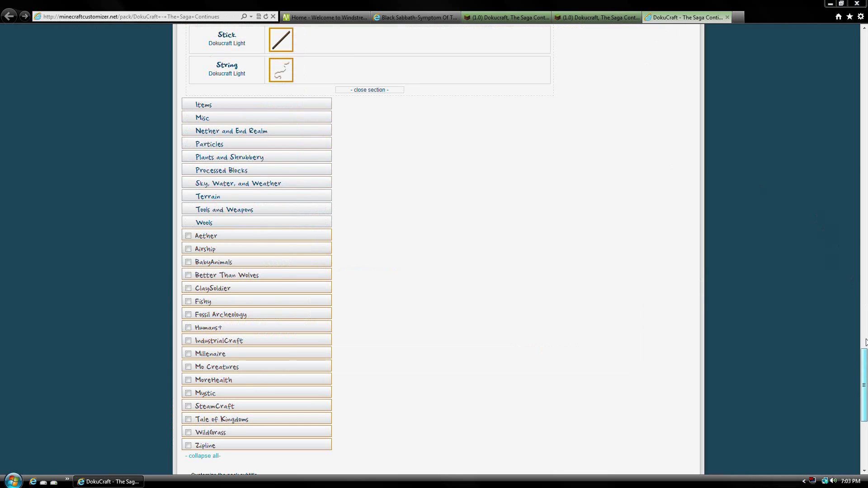
left_click_drag(863, 367, 864, 223)
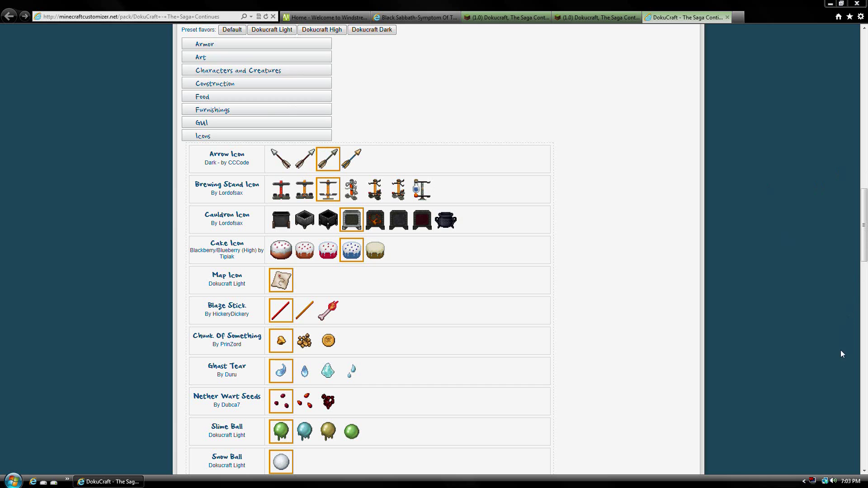
left_click(864, 381)
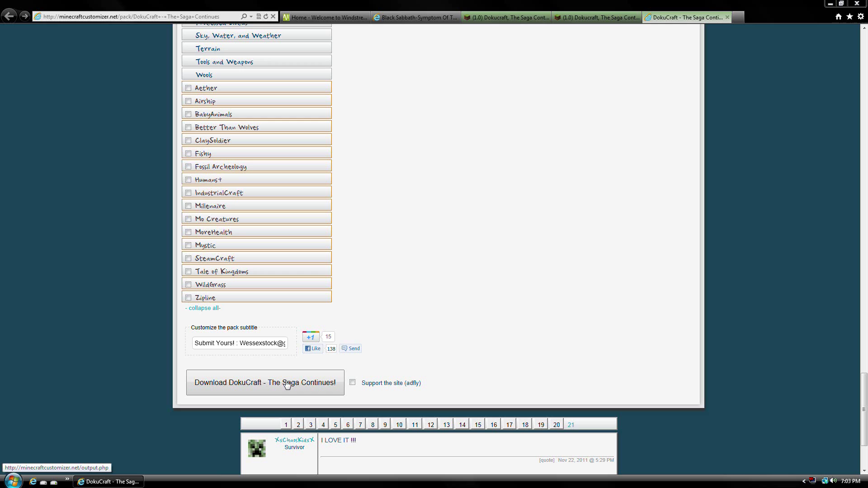
Return to the '(1.0) Dokucraft, The Saga Continues' forum thread showing the Download panel.
left_click(583, 18)
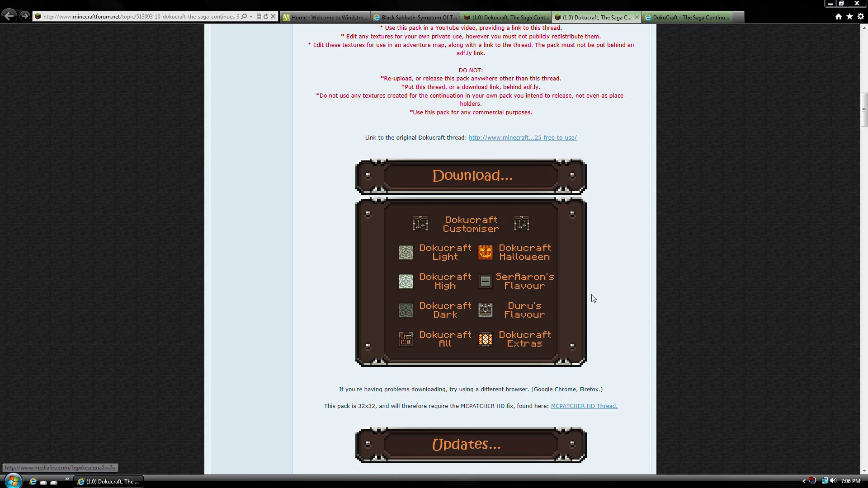
scroll(591, 295, "down", 1)
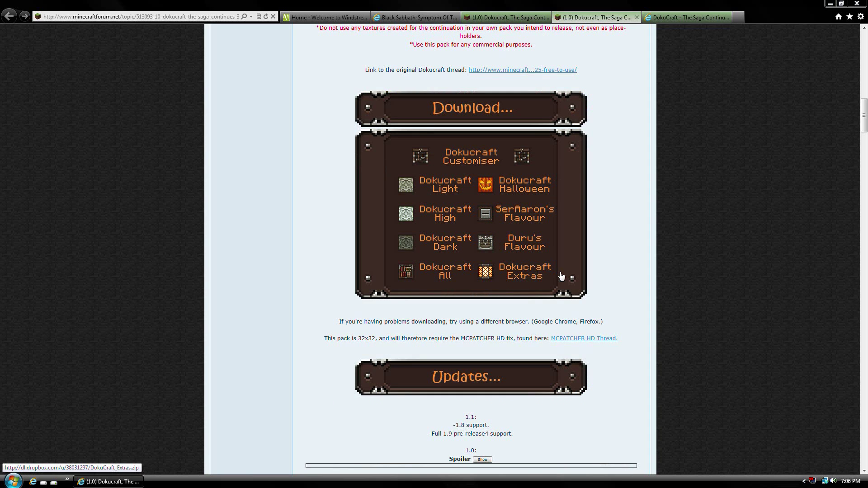